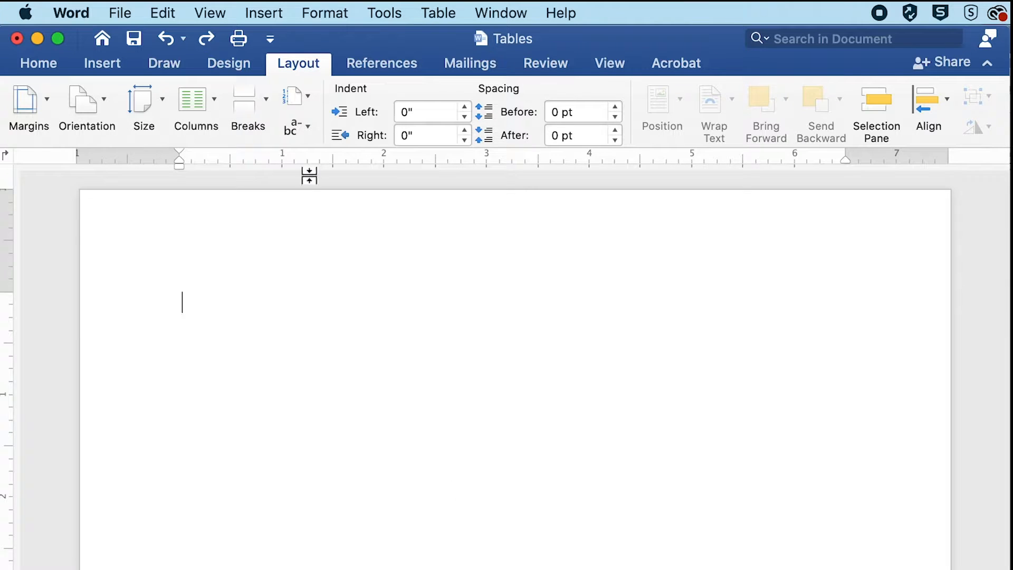
- Insert a table with 8 columns and 6 rows, keeping the initial column width on Auto
{"action": "left_click", "coordinate": [255, 14]}
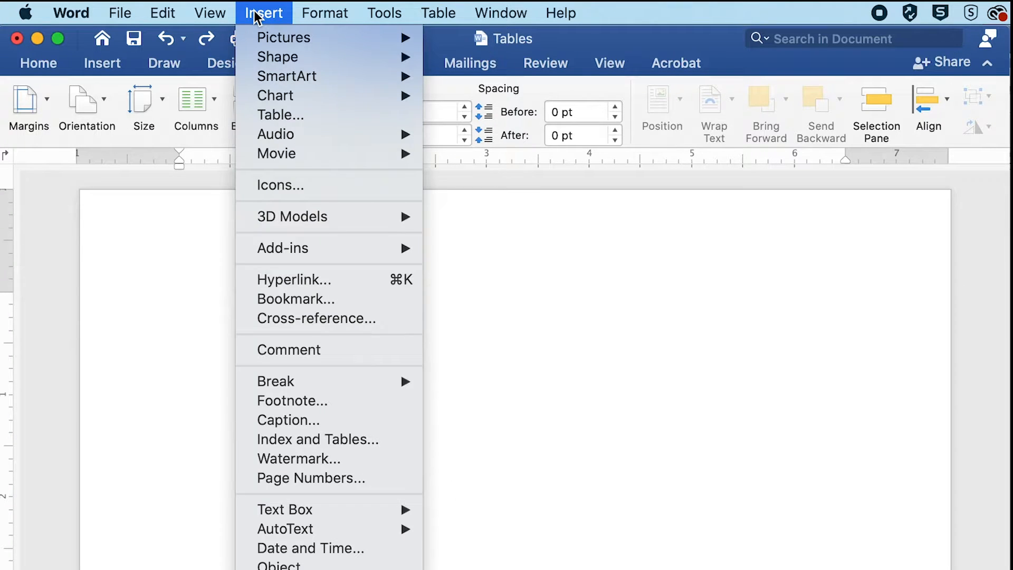
{"action": "left_click", "coordinate": [281, 116]}
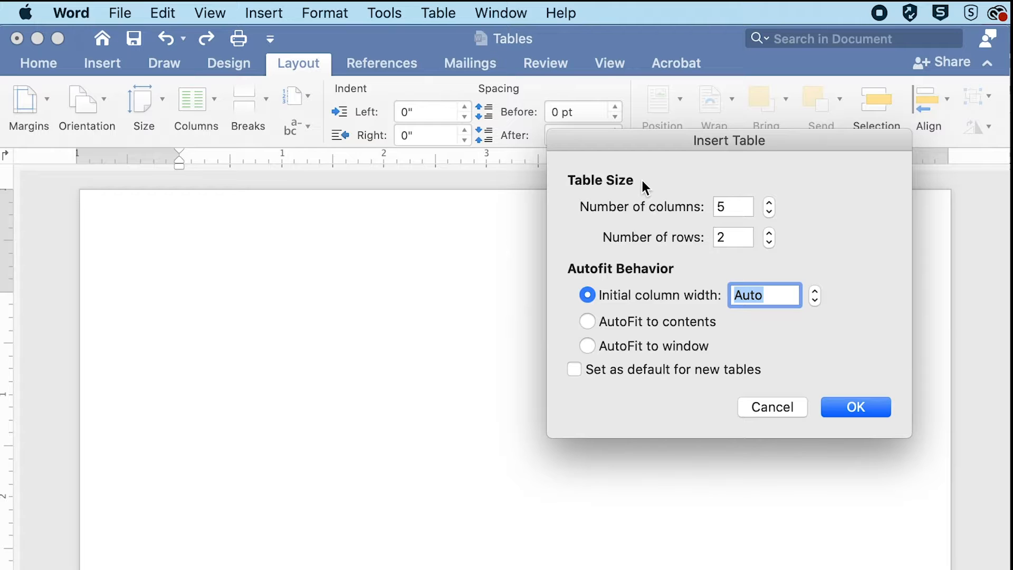
{"action": "left_click", "coordinate": [771, 198]}
{"action": "left_click", "coordinate": [770, 199]}
{"action": "left_click", "coordinate": [771, 198]}
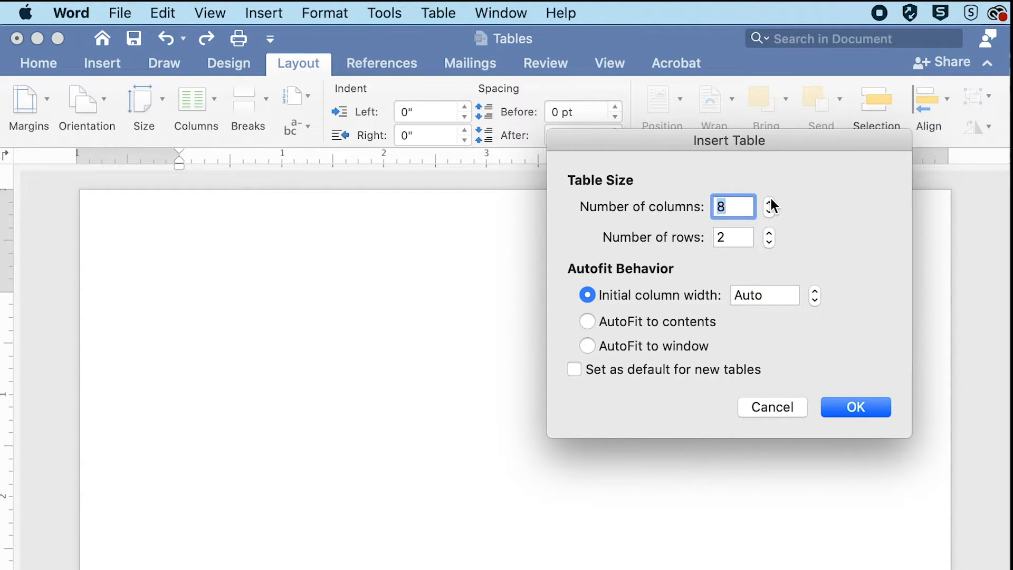
{"action": "left_click", "coordinate": [768, 233]}
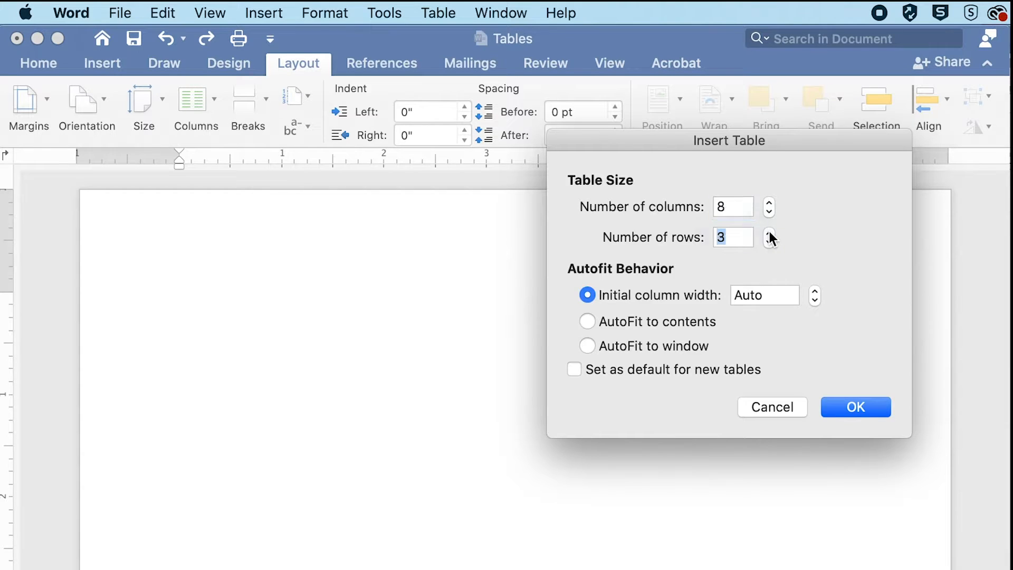
{"action": "left_click", "coordinate": [769, 233]}
{"action": "left_click", "coordinate": [769, 233]}
{"action": "left_click", "coordinate": [769, 232]}
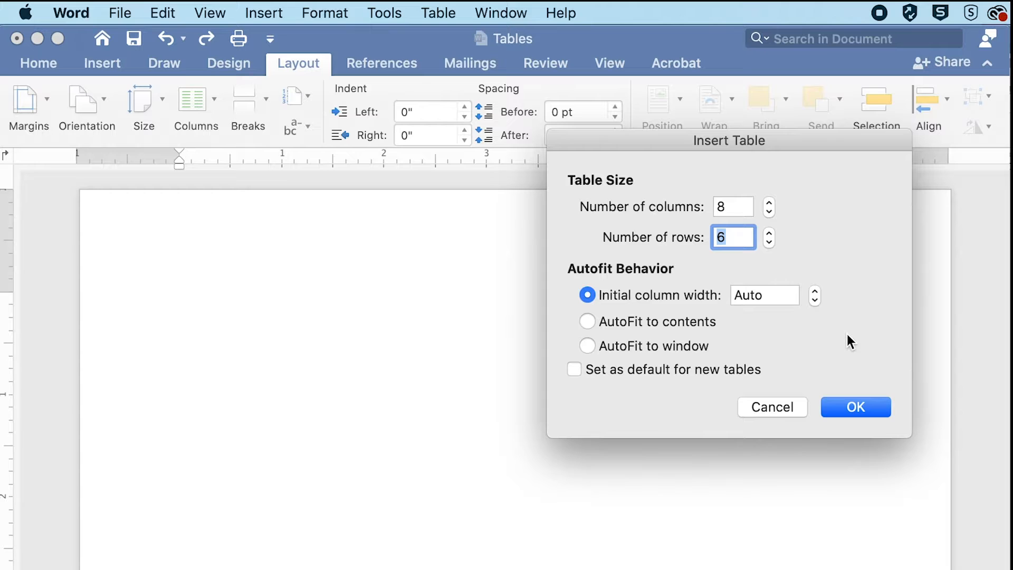
{"action": "left_click", "coordinate": [847, 406]}
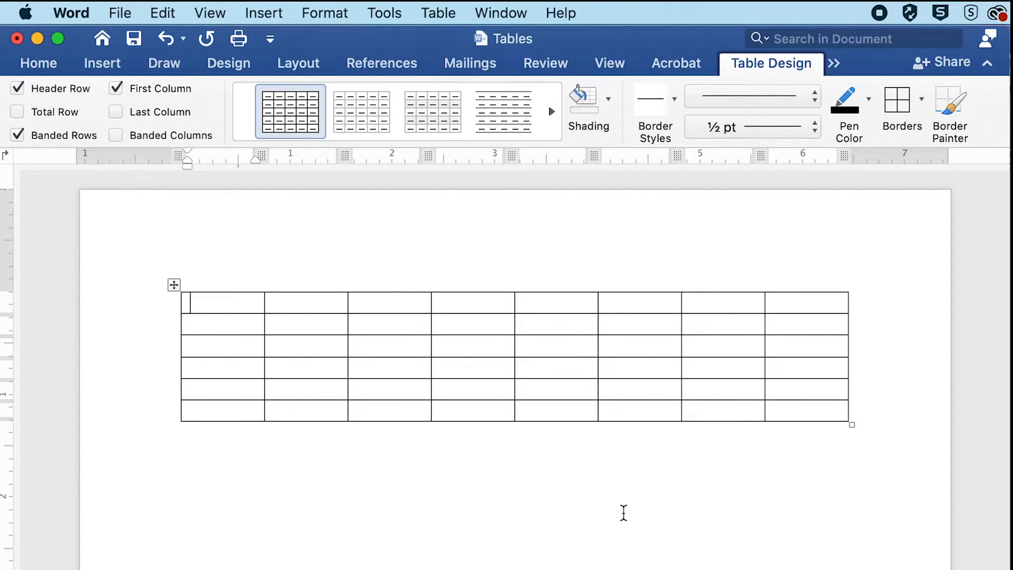
- Remove all borders from the filled-in Classification table on the following page
{"action": "scroll", "coordinate": [622, 511], "scroll_direction": "down", "scroll_amount": 20}
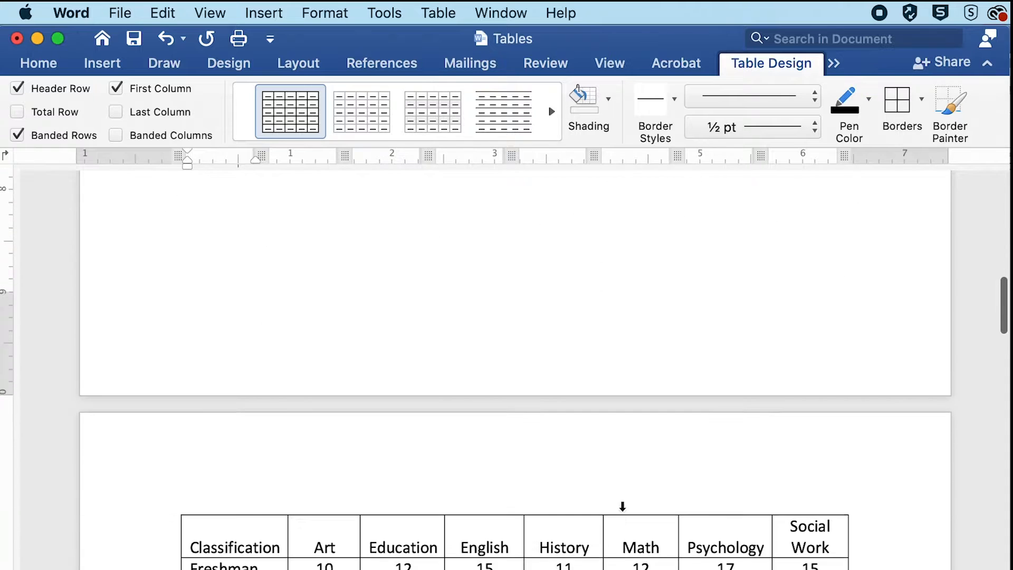
{"action": "scroll", "coordinate": [623, 512], "scroll_direction": "down", "scroll_amount": 2}
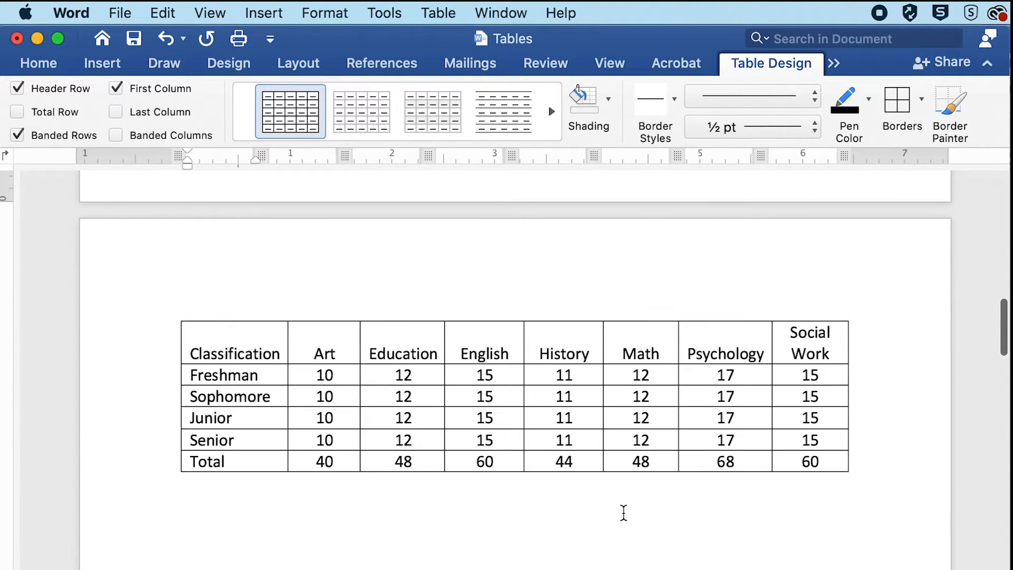
{"action": "scroll", "coordinate": [622, 512], "scroll_direction": "down", "scroll_amount": 2}
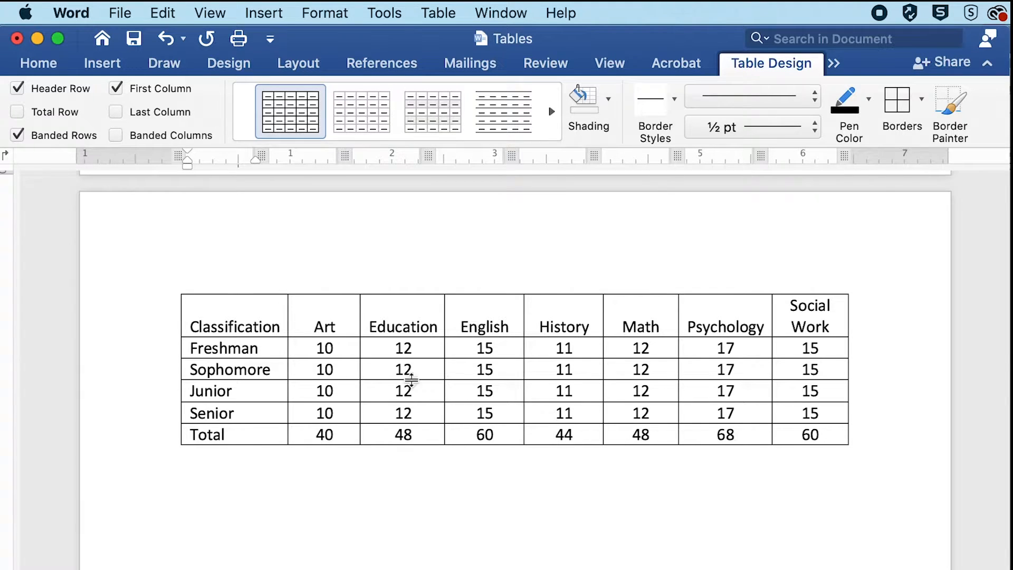
{"action": "left_click", "coordinate": [199, 324]}
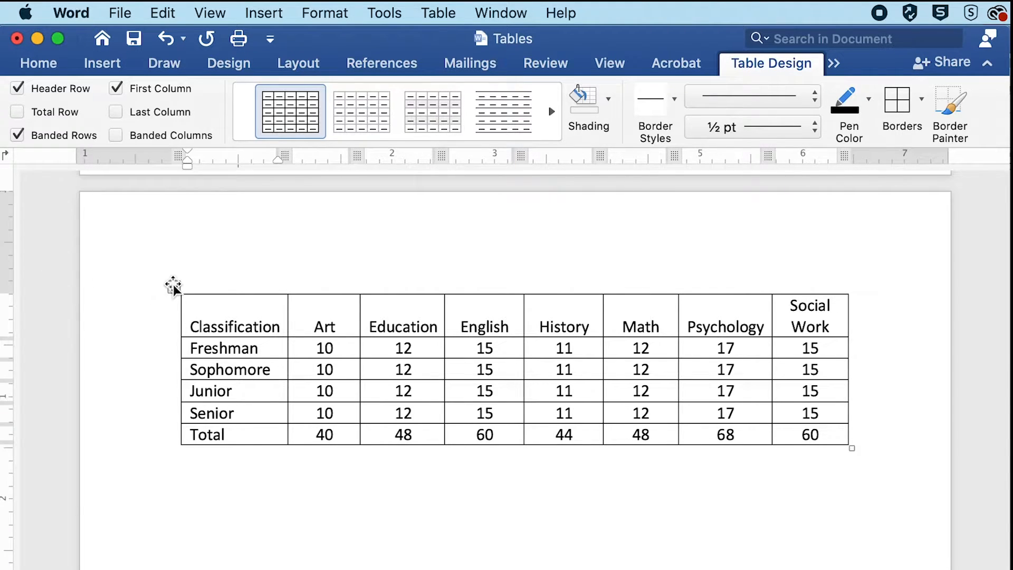
{"action": "left_click", "coordinate": [173, 286]}
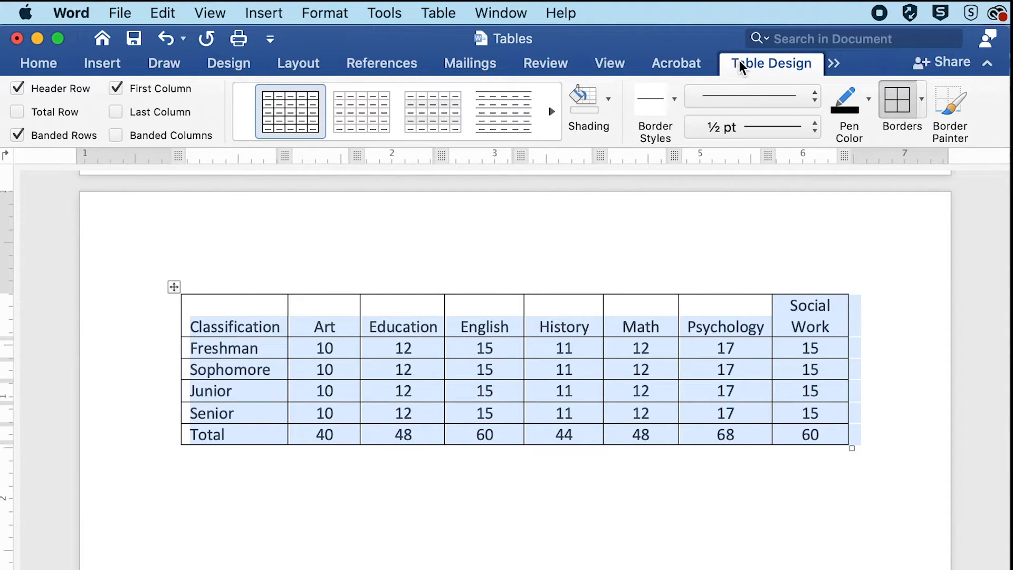
{"action": "left_click", "coordinate": [920, 111]}
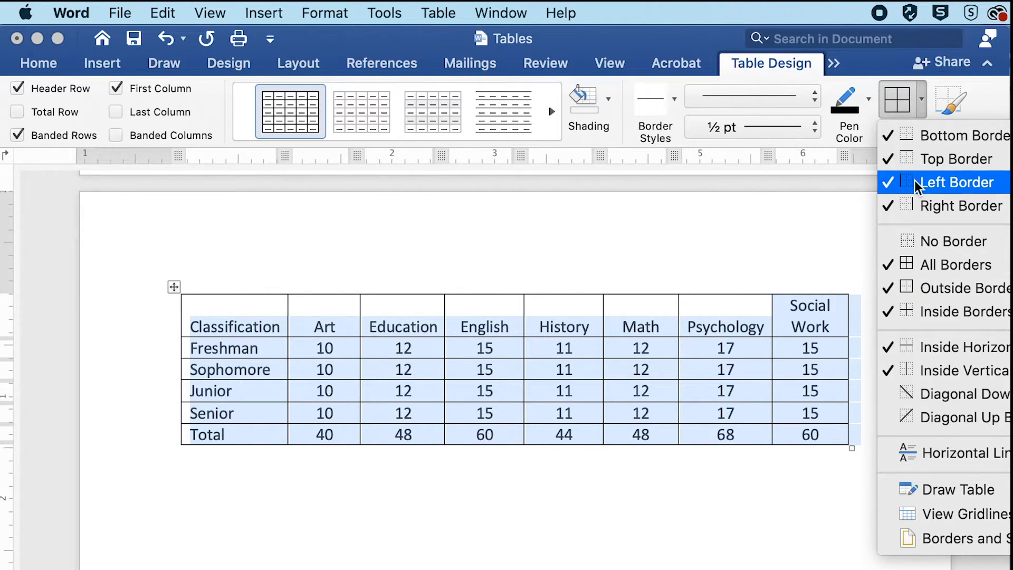
{"action": "left_click", "coordinate": [926, 247]}
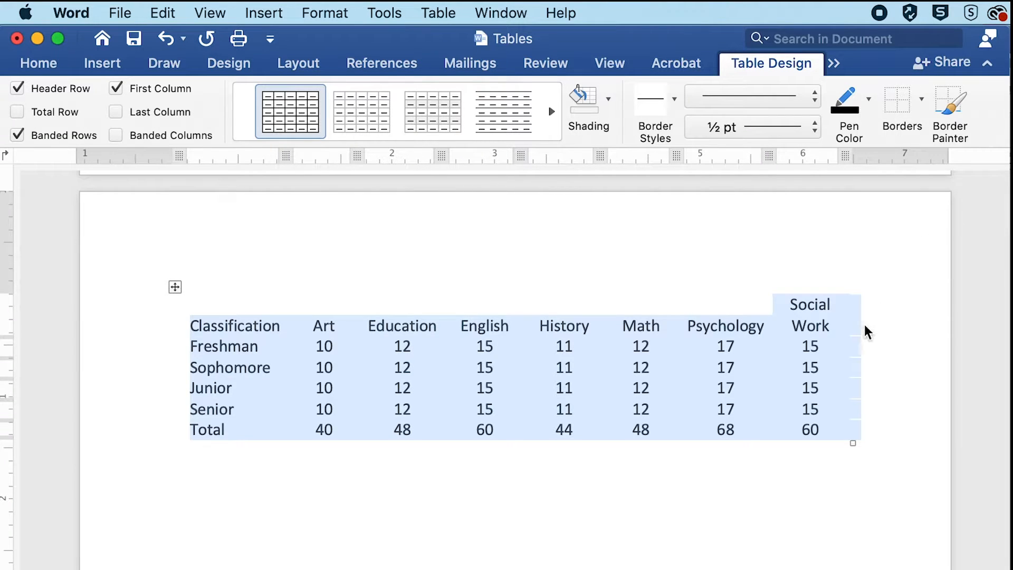
{"action": "left_click", "coordinate": [808, 372]}
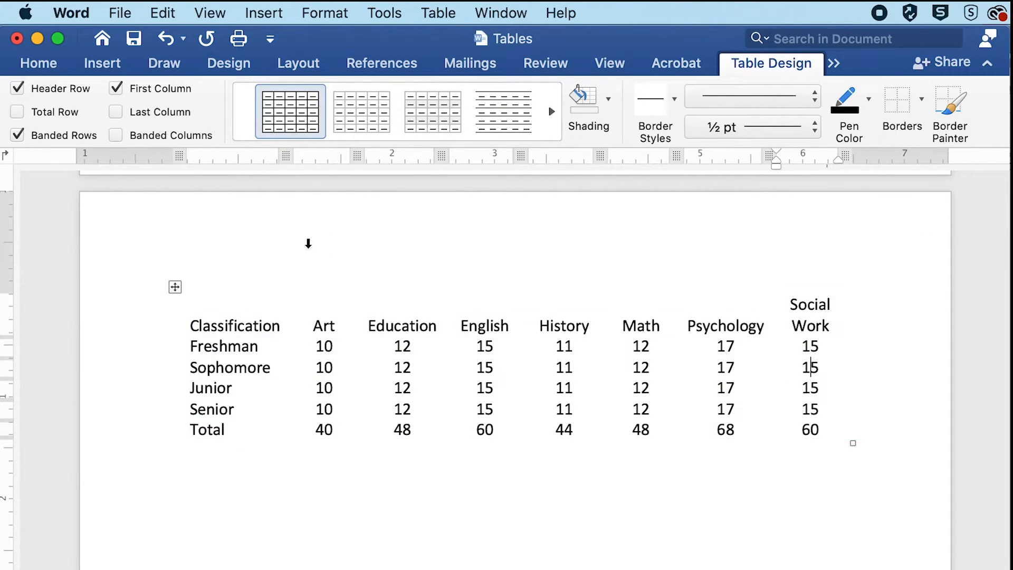
- Add a bottom border and a top border to the table's header row, from Classification to Social Work
{"action": "left_click", "coordinate": [237, 303]}
{"action": "left_click_drag", "start_coordinate": [192, 323], "coordinate": [791, 326]}
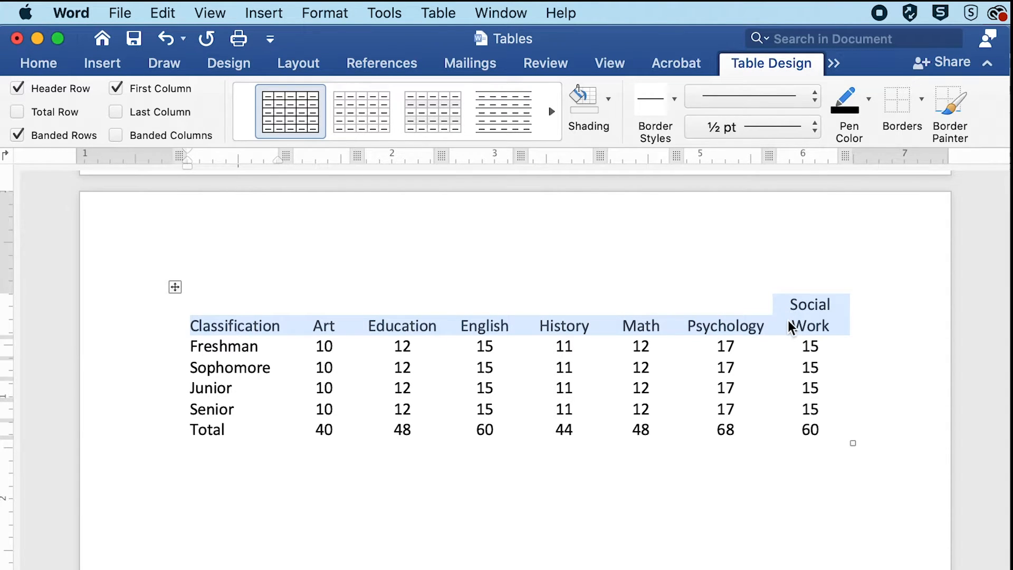
{"action": "left_click", "coordinate": [922, 98]}
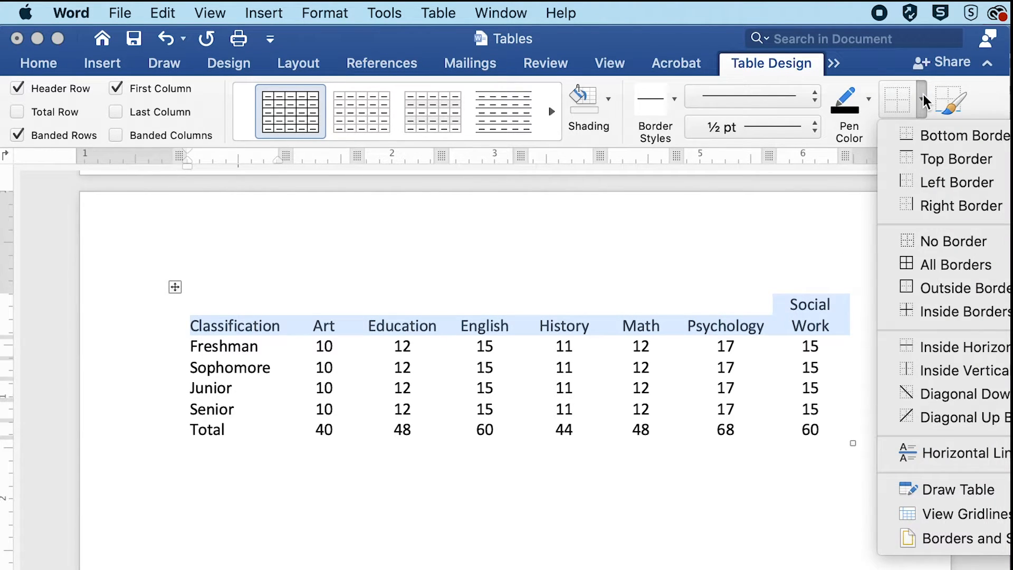
{"action": "left_click", "coordinate": [936, 143]}
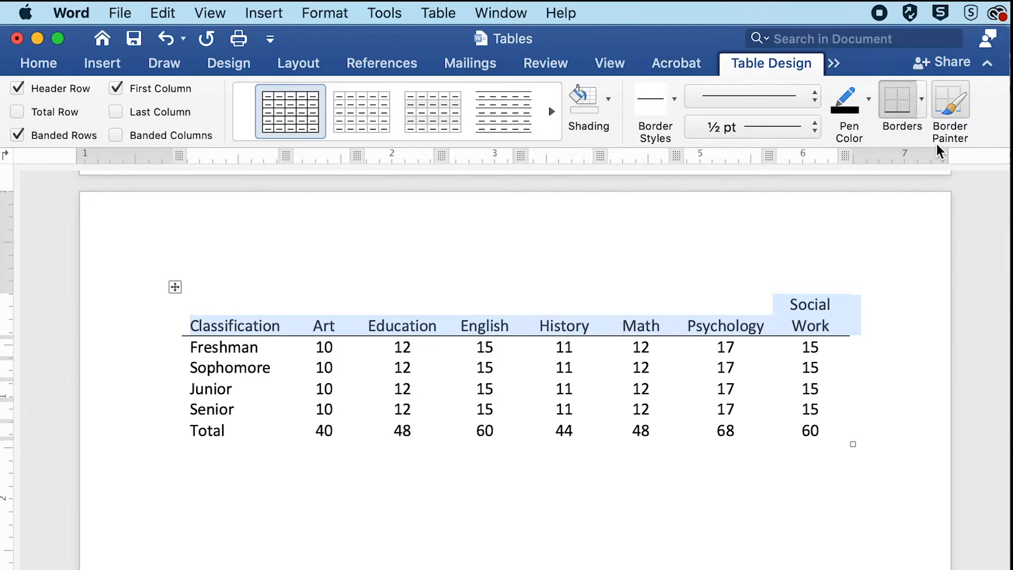
{"action": "left_click", "coordinate": [923, 115]}
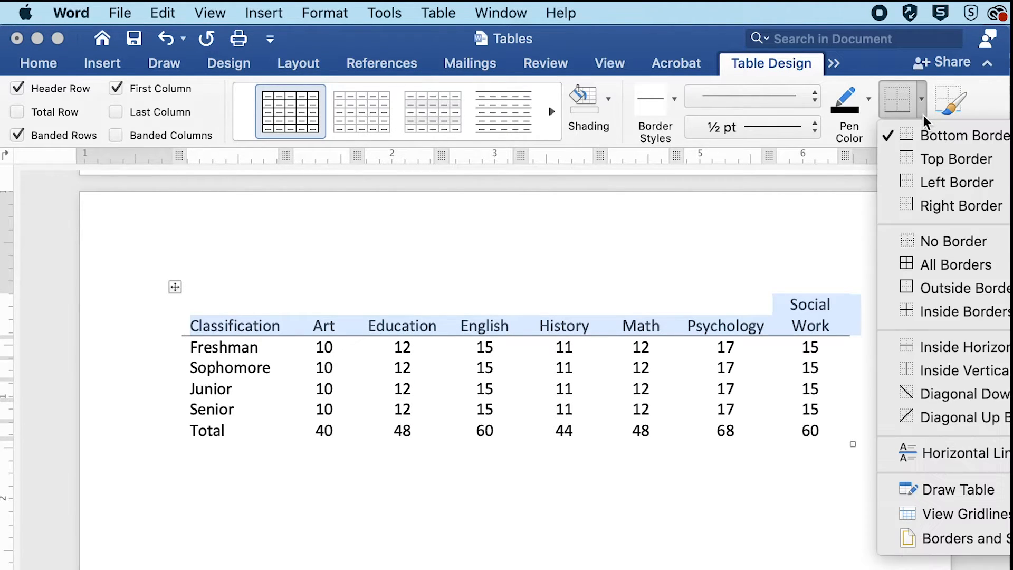
{"action": "left_click", "coordinate": [937, 159]}
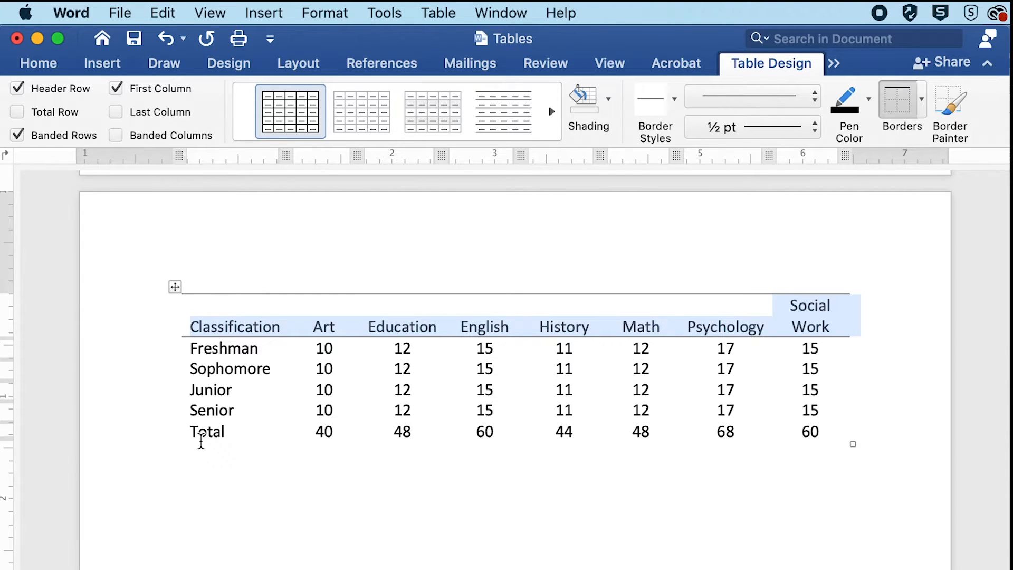
- Add a top border and a bottom border to the table's Total row
{"action": "left_click_drag", "start_coordinate": [192, 433], "coordinate": [825, 432]}
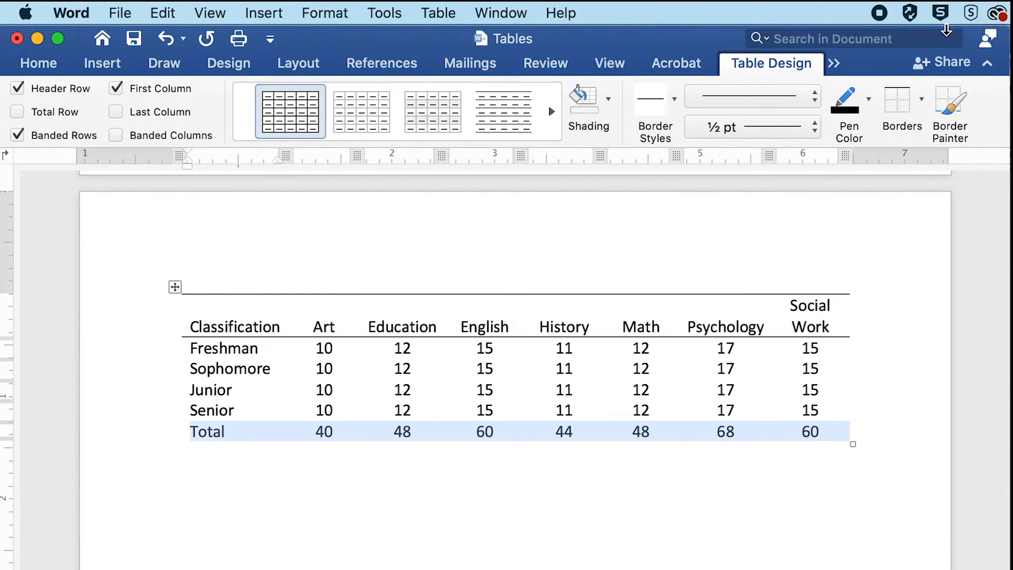
{"action": "left_click", "coordinate": [897, 98]}
{"action": "left_click", "coordinate": [920, 100]}
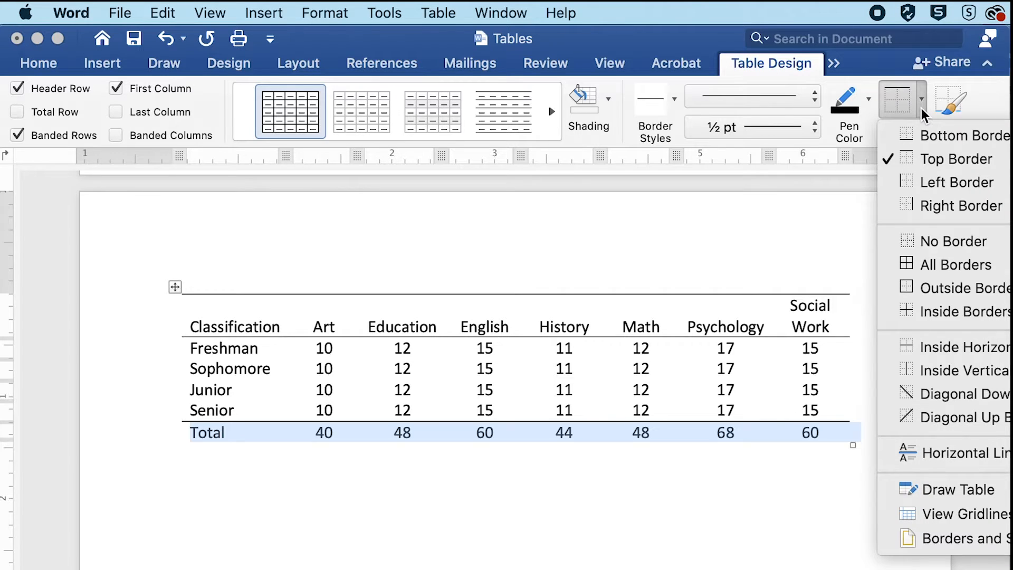
{"action": "left_click", "coordinate": [928, 136]}
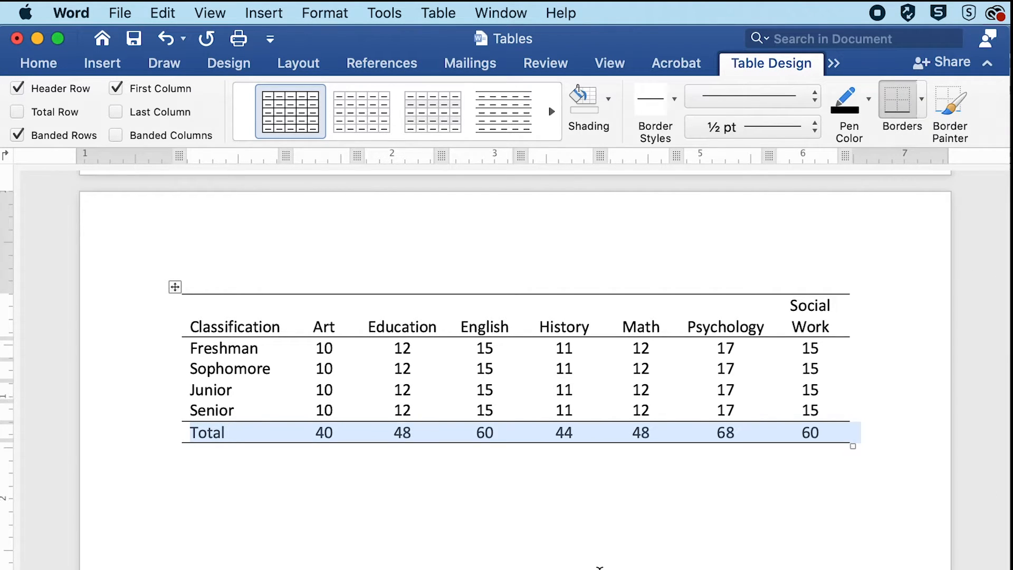
{"action": "left_click", "coordinate": [544, 542]}
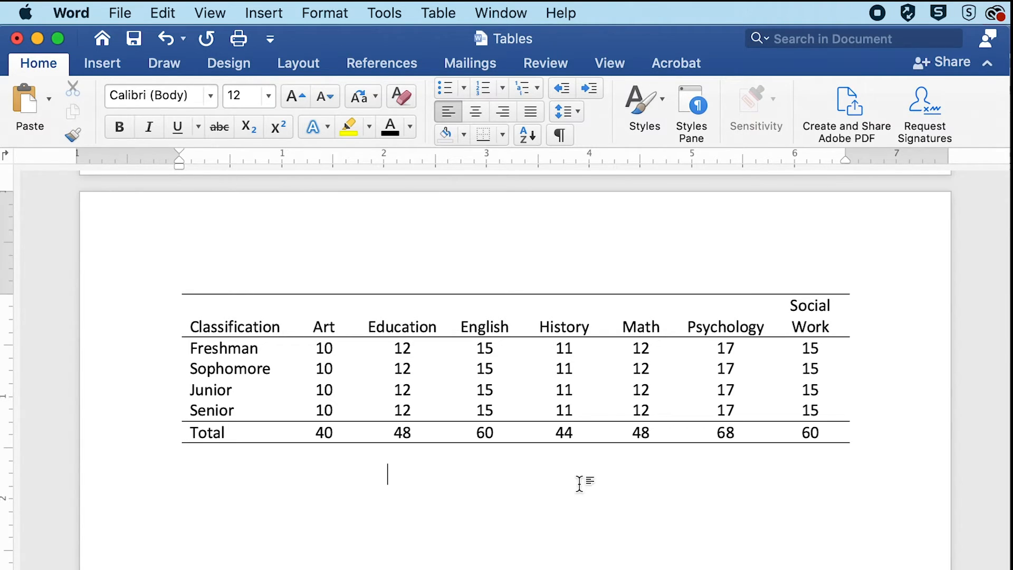
- Set the line spacing of the entire widely spaced Classification table on the next page to Single
{"action": "scroll", "coordinate": [579, 482], "scroll_direction": "down", "scroll_amount": 10}
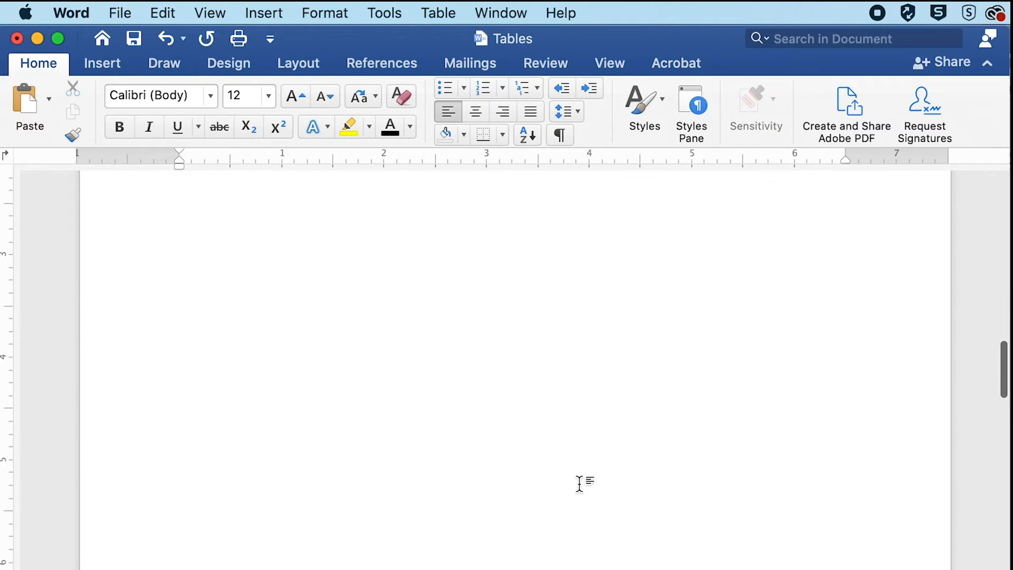
{"action": "scroll", "coordinate": [579, 483], "scroll_direction": "up", "scroll_amount": 10}
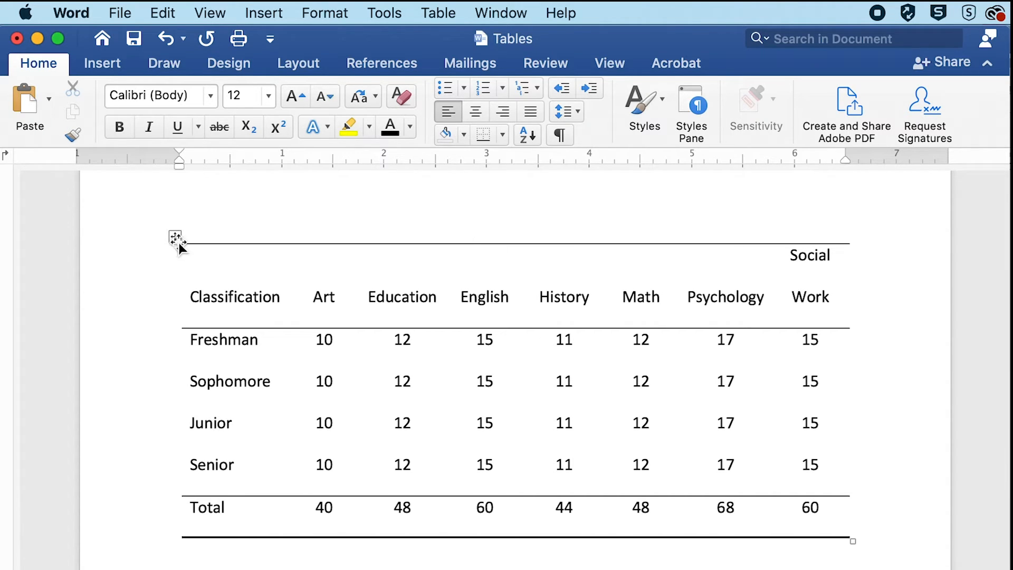
{"action": "left_click", "coordinate": [198, 258]}
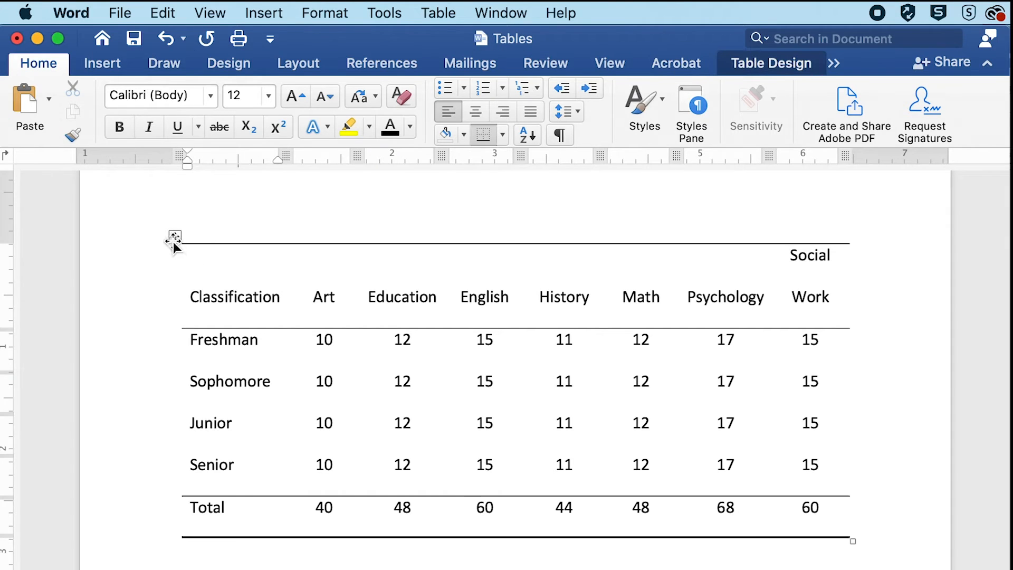
{"action": "left_click", "coordinate": [174, 237]}
{"action": "left_click", "coordinate": [332, 14]}
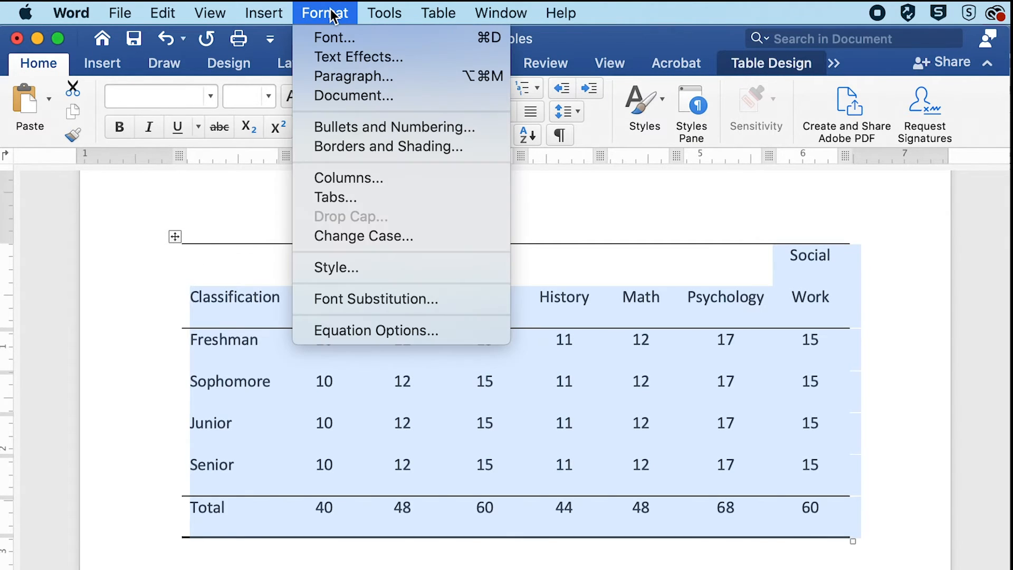
{"action": "left_click", "coordinate": [343, 74]}
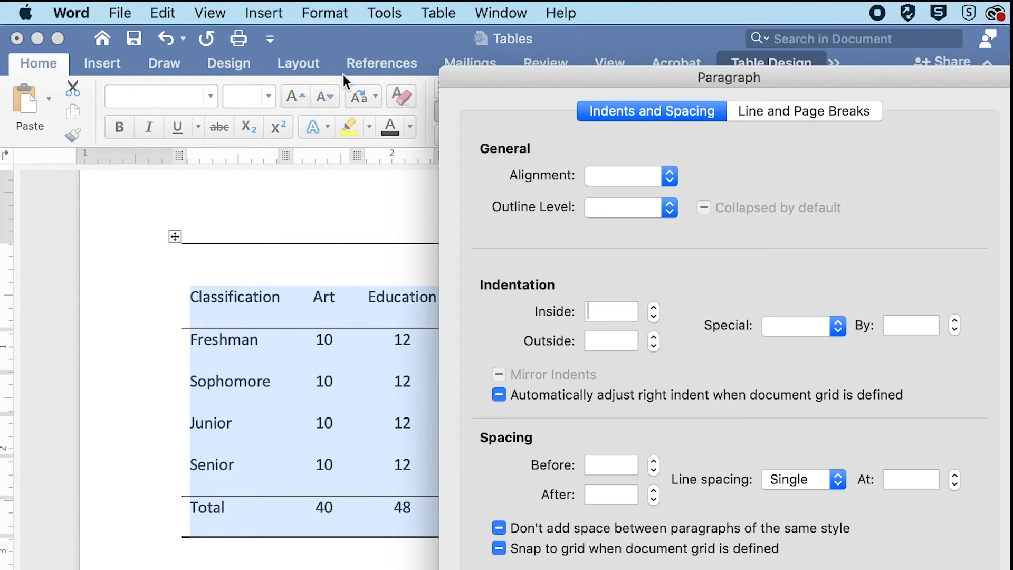
{"action": "left_click", "coordinate": [785, 476]}
{"action": "left_click", "coordinate": [786, 479]}
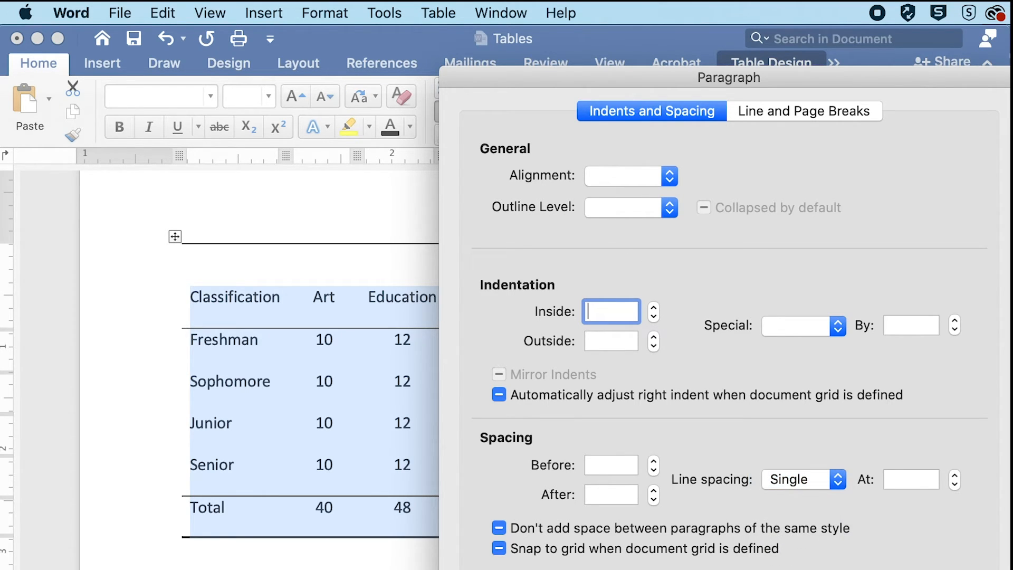
{"action": "key", "text": "Return"}
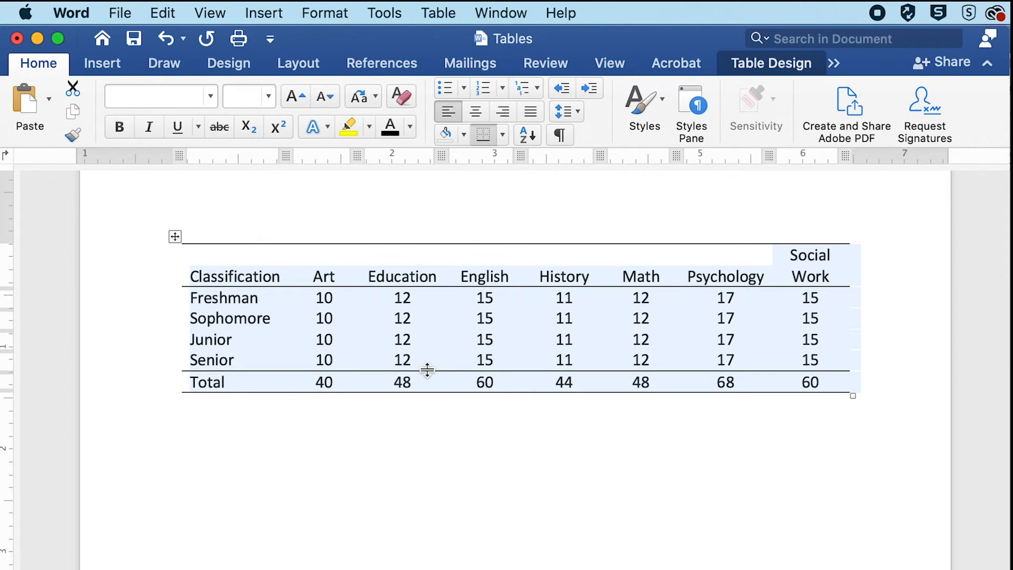
- Reduce the paragraph spacing before and after throughout the last Classification table to close up its rows
{"action": "scroll", "coordinate": [427, 369], "scroll_direction": "down", "scroll_amount": 10}
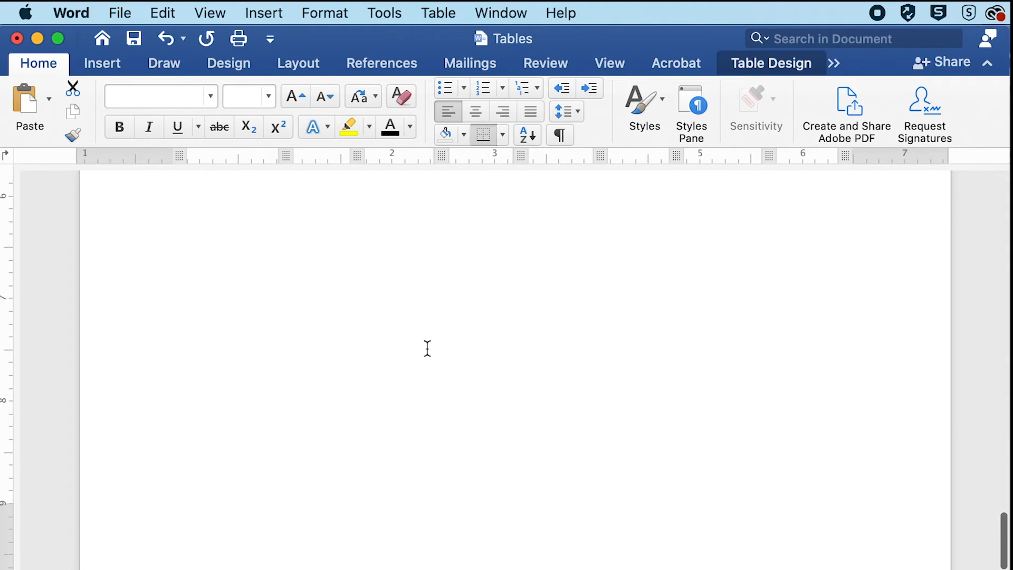
{"action": "scroll", "coordinate": [427, 348], "scroll_direction": "up", "scroll_amount": 8}
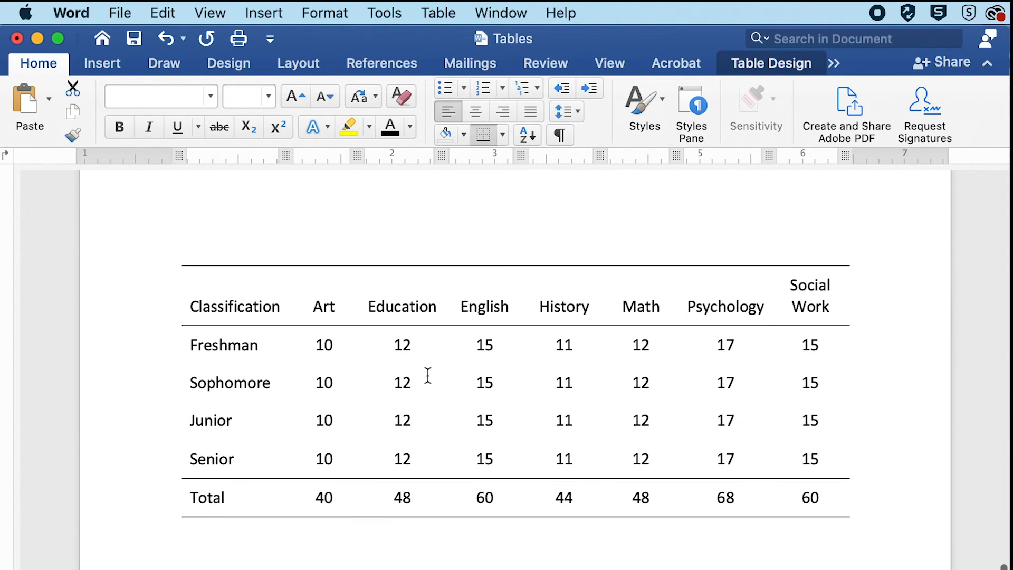
{"action": "left_click", "coordinate": [254, 301]}
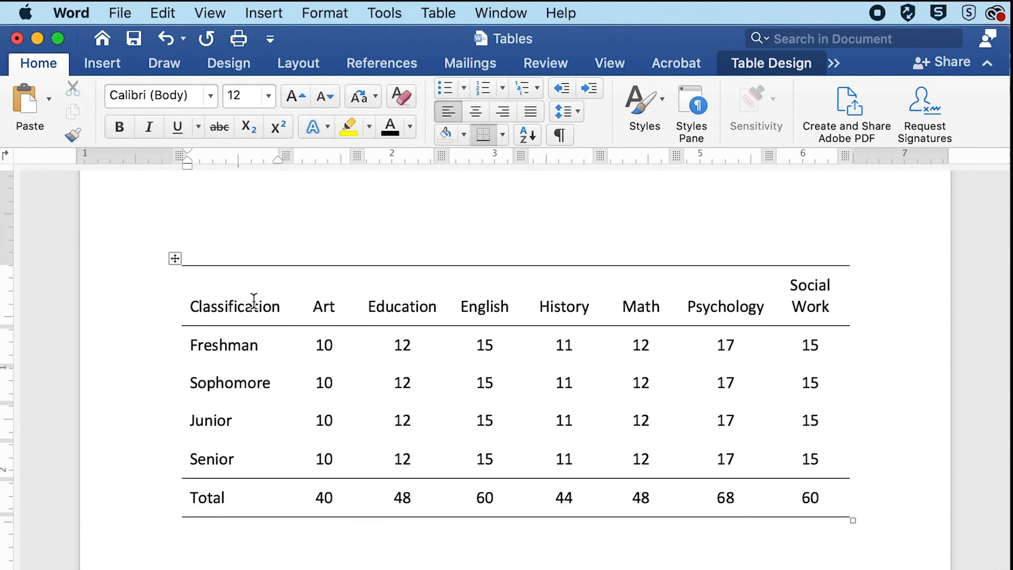
{"action": "left_click", "coordinate": [176, 259]}
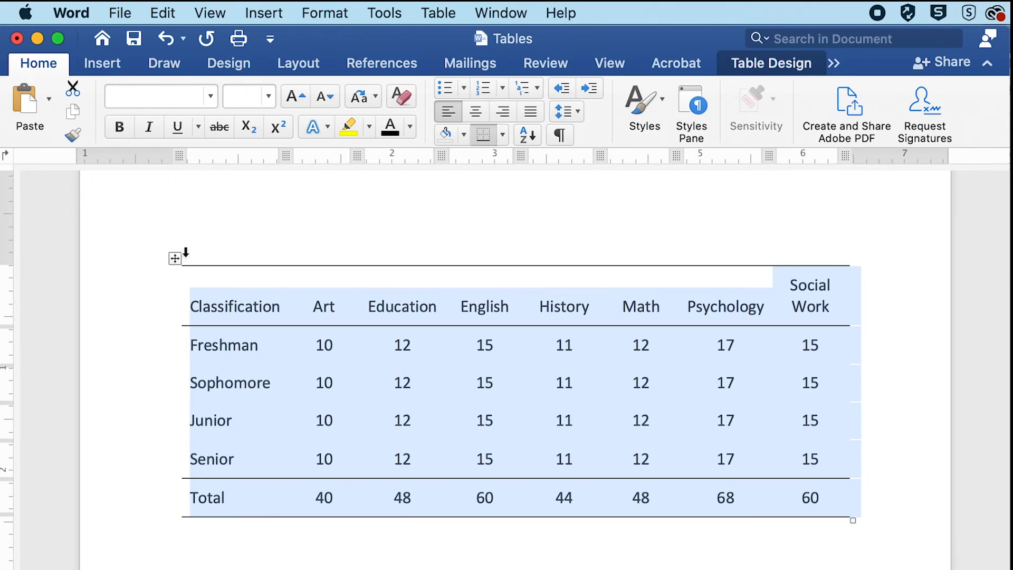
{"action": "left_click", "coordinate": [291, 65]}
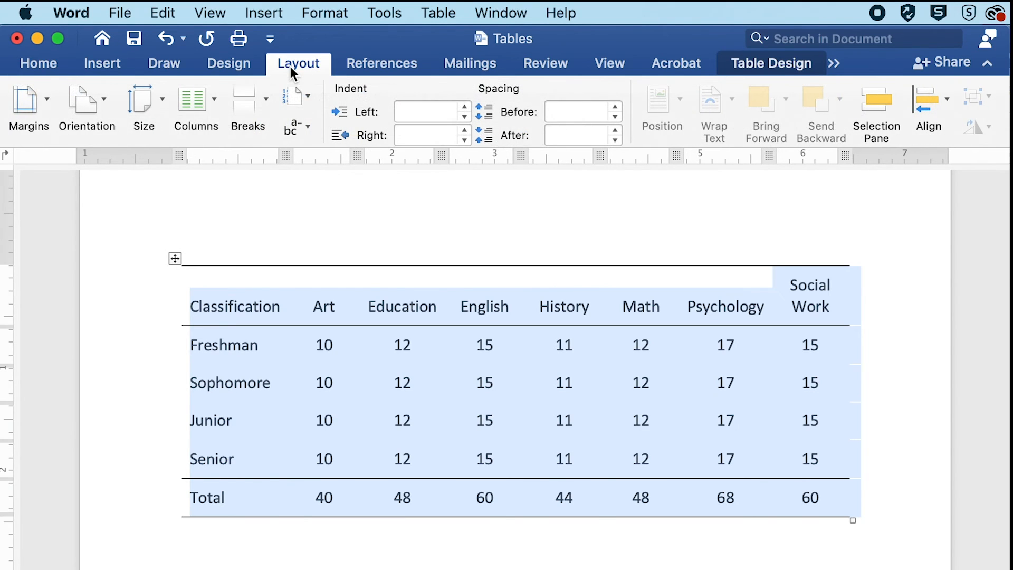
{"action": "left_click", "coordinate": [613, 116]}
{"action": "left_click", "coordinate": [615, 140]}
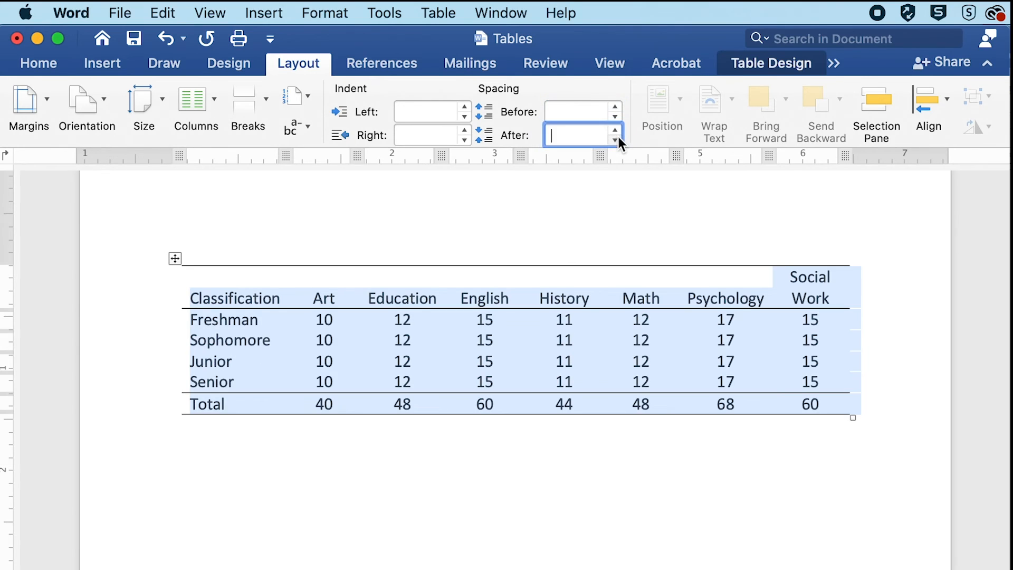
{"action": "left_click", "coordinate": [542, 449]}
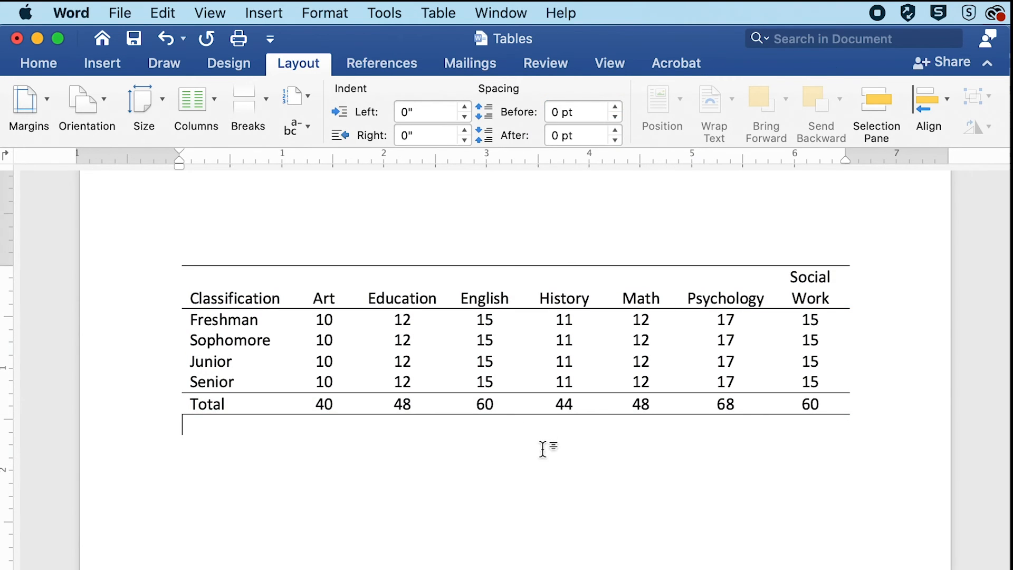